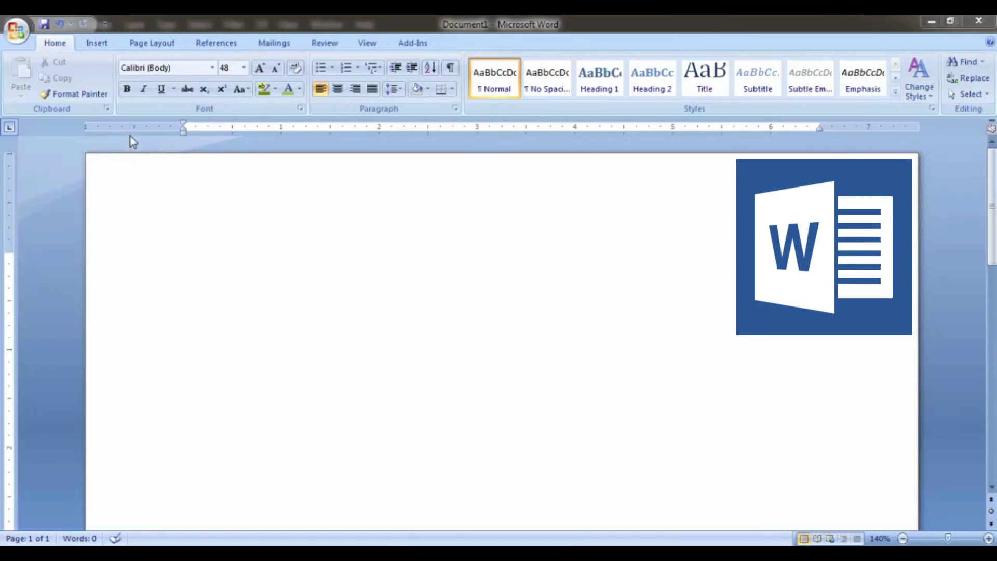
Set the document font to SutonnyMJ and switch the Bijoy Bayanno keyboard to Bangla input.
{"action": "left_click", "coordinate": [212, 68]}
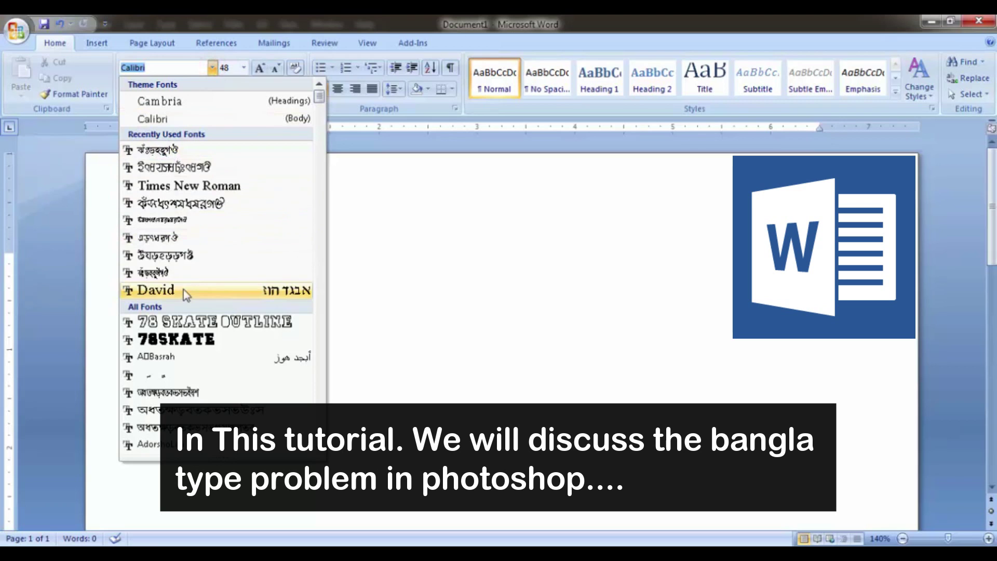
{"action": "left_click", "coordinate": [178, 150]}
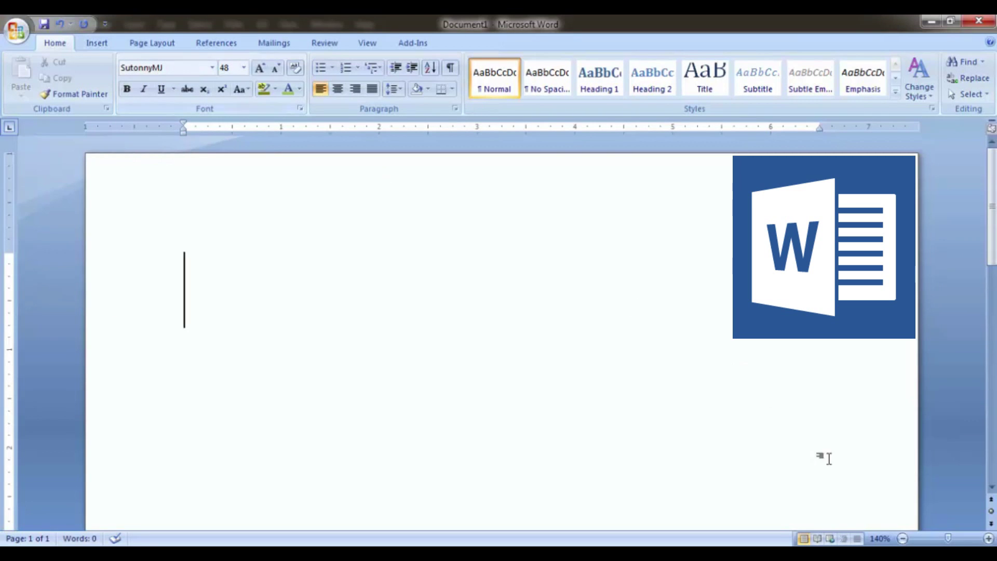
{"action": "left_click", "coordinate": [906, 553]}
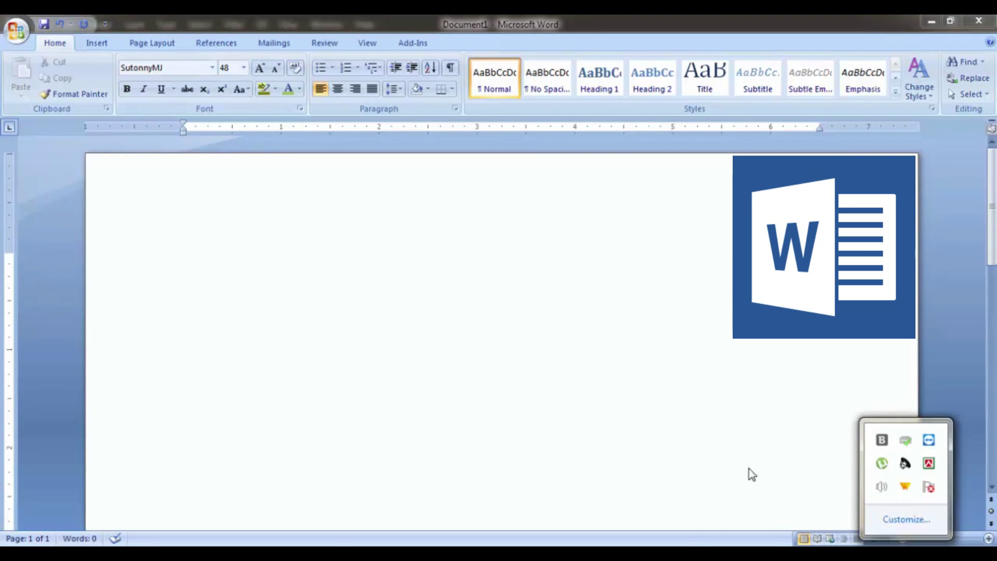
{"action": "left_click", "coordinate": [499, 350]}
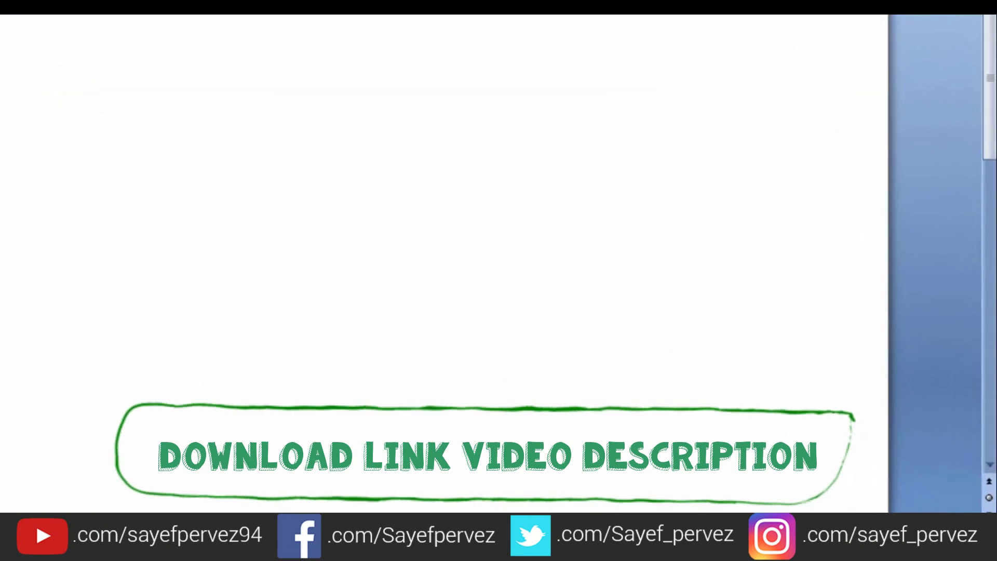
{"action": "left_click", "coordinate": [910, 540]}
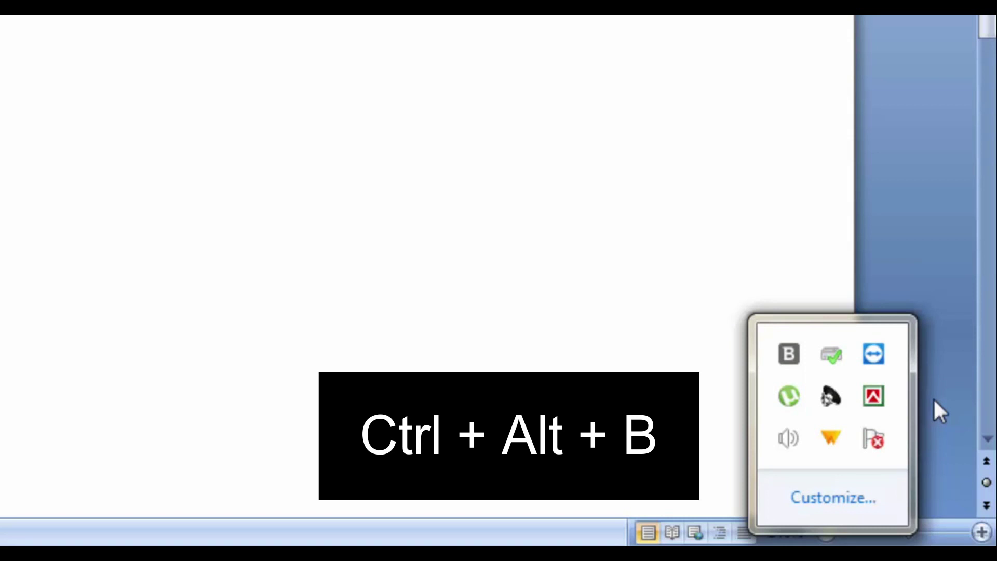
{"action": "key", "text": "ctrl+alt+b"}
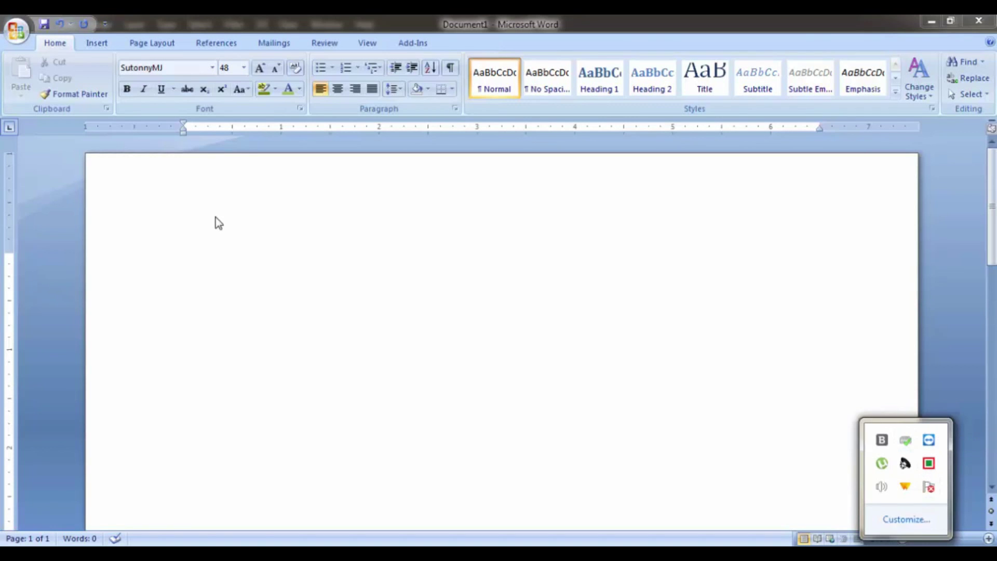
Enter the Bangla text "আমার নাম" in the blank document.
{"action": "left_click", "coordinate": [211, 216]}
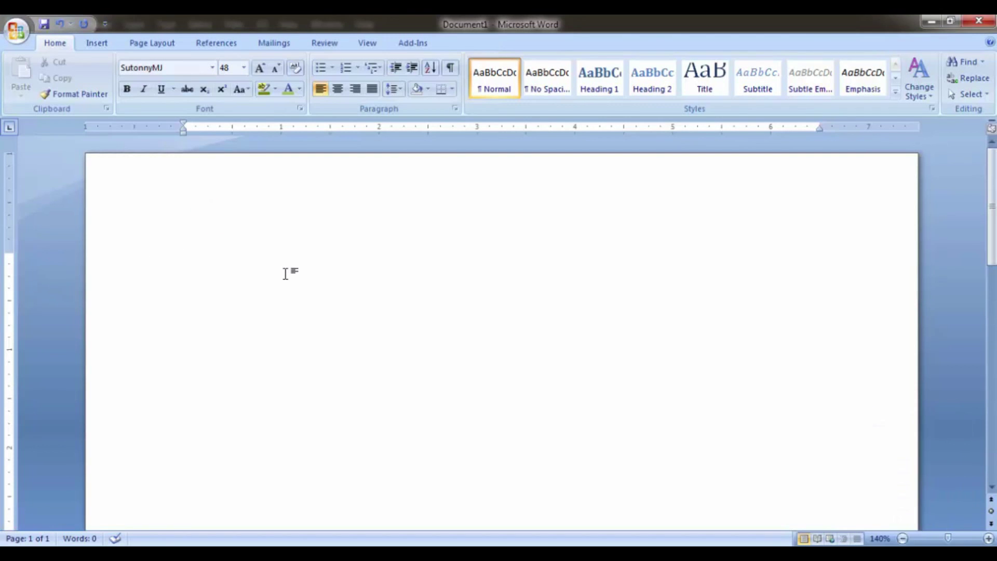
{"action": "type", "text": "Avgv"}
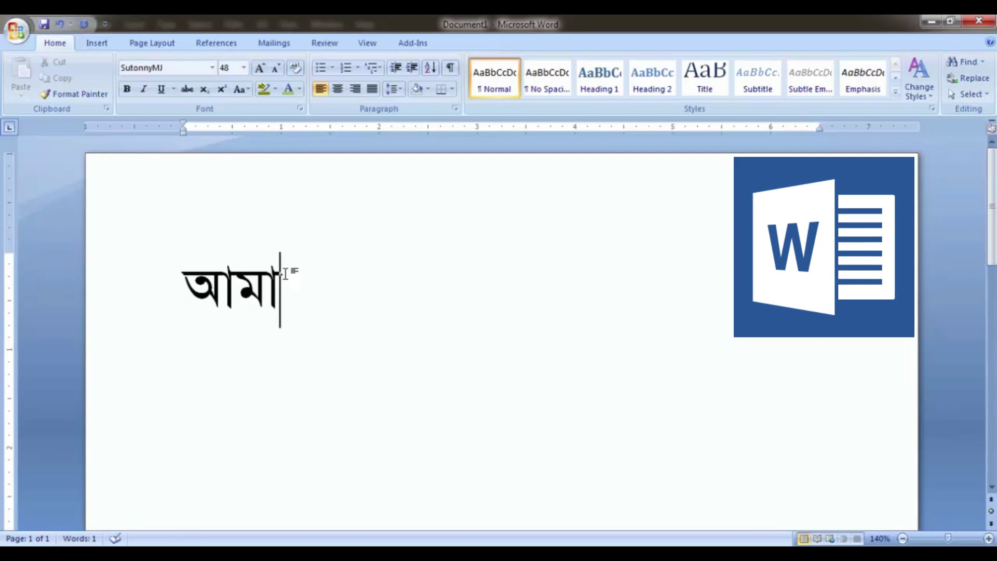
{"action": "type", "text": "i bvg"}
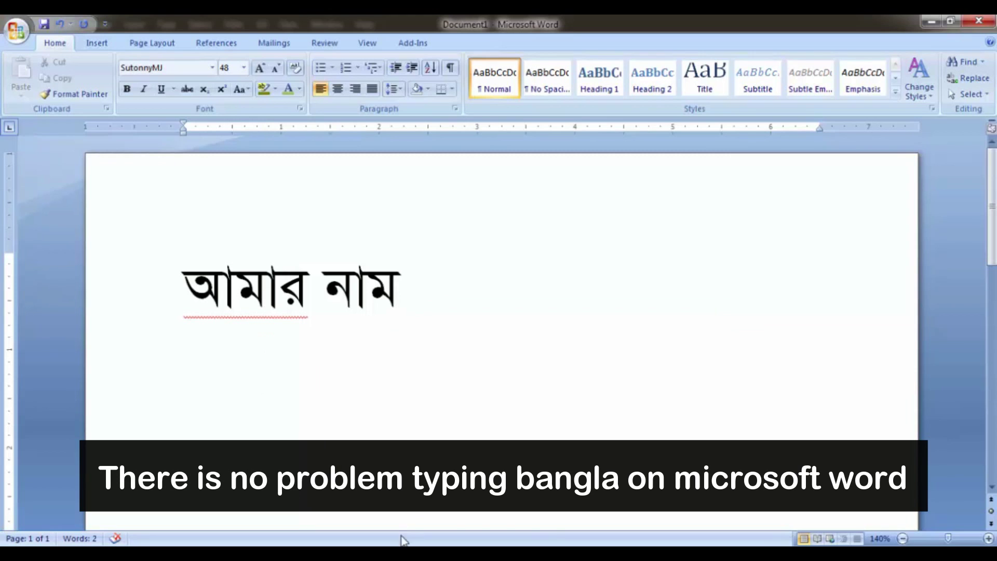
Switch to Illustrator and start a point-text object on the artboard in the KongshoMJ Bold font.
{"action": "left_click", "coordinate": [387, 472]}
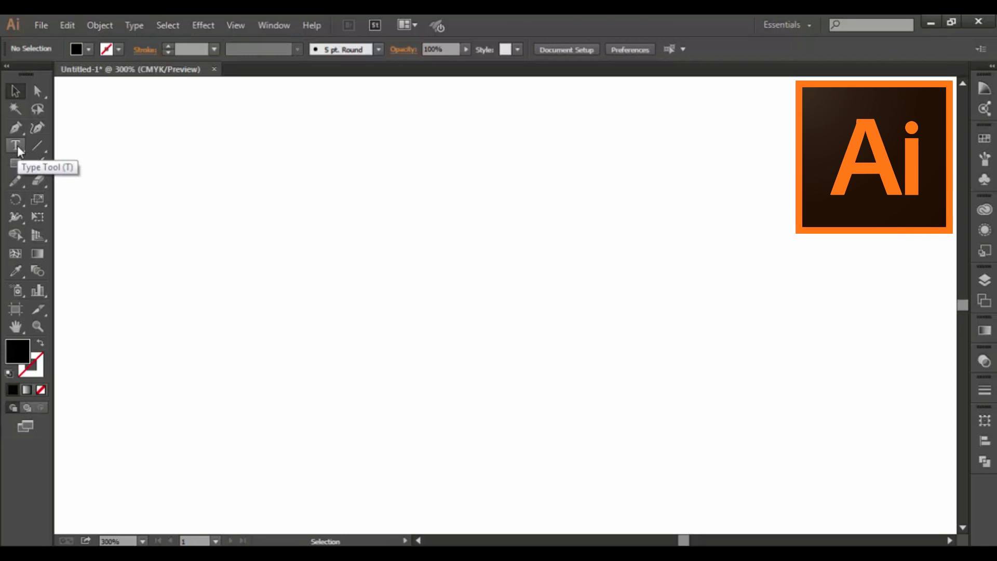
{"action": "left_click", "coordinate": [17, 147]}
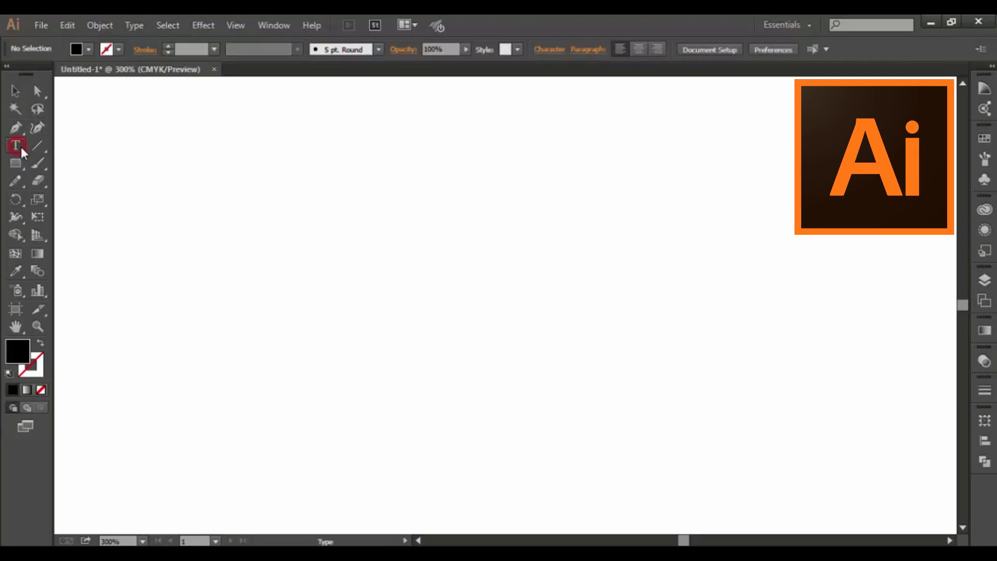
{"action": "left_click", "coordinate": [328, 274]}
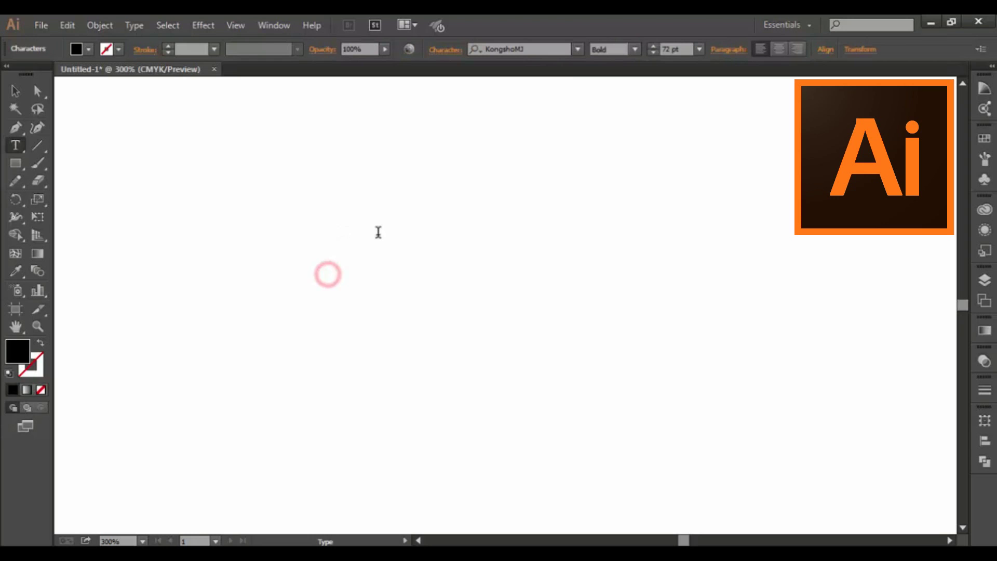
{"action": "left_click", "coordinate": [578, 49]}
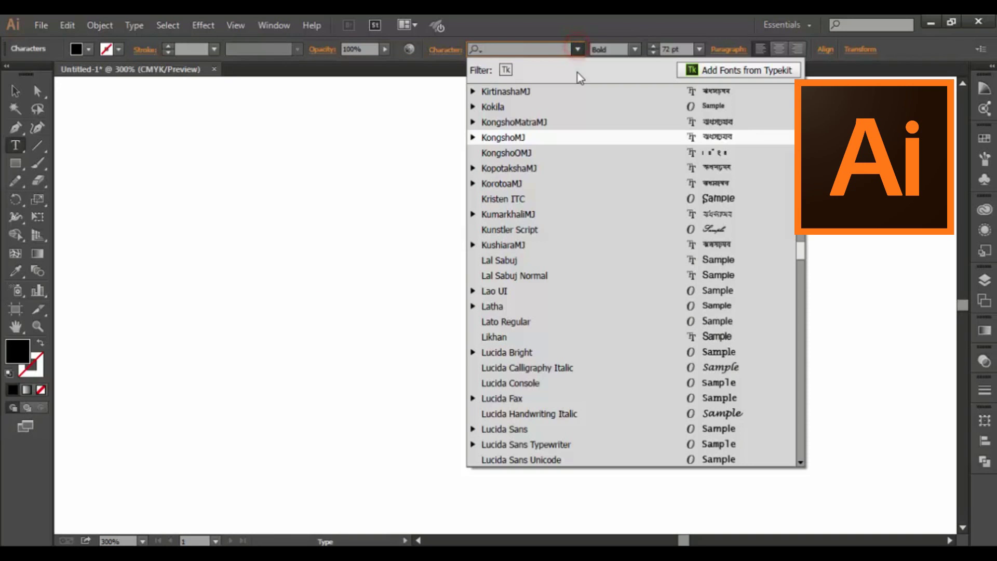
{"action": "left_click", "coordinate": [574, 136]}
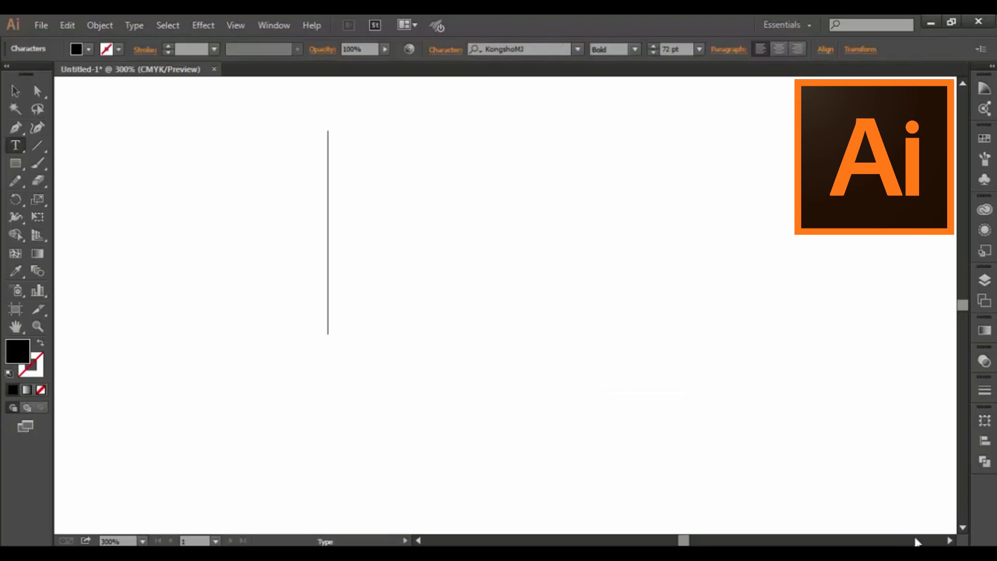
Check the Bijoy Bayanno keyboard mode, enter "আমার নাম" as the text and move the text object to the middle of the artboard.
{"action": "left_click", "coordinate": [906, 553]}
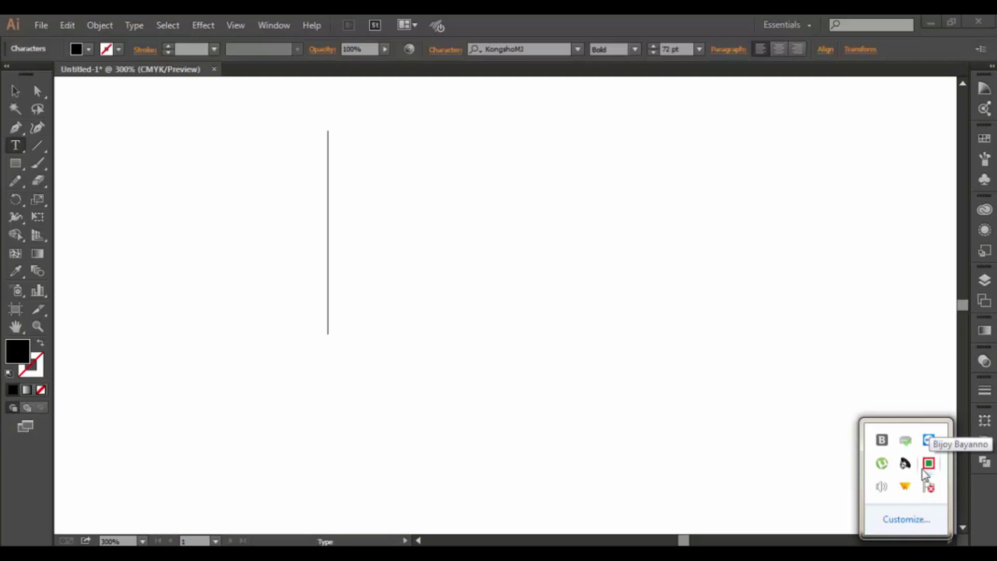
{"action": "left_click", "coordinate": [335, 214]}
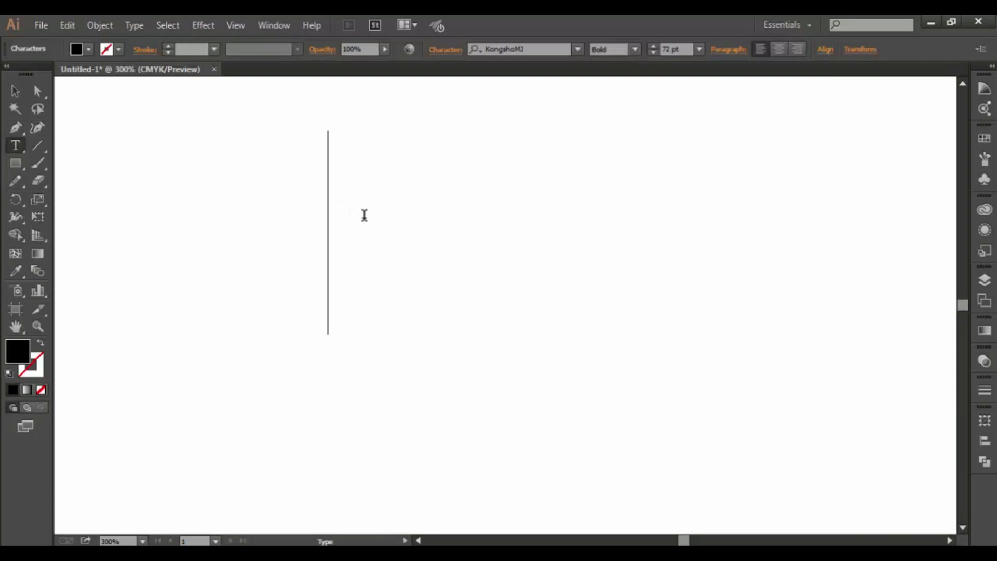
{"action": "type", "text": "আমন"}
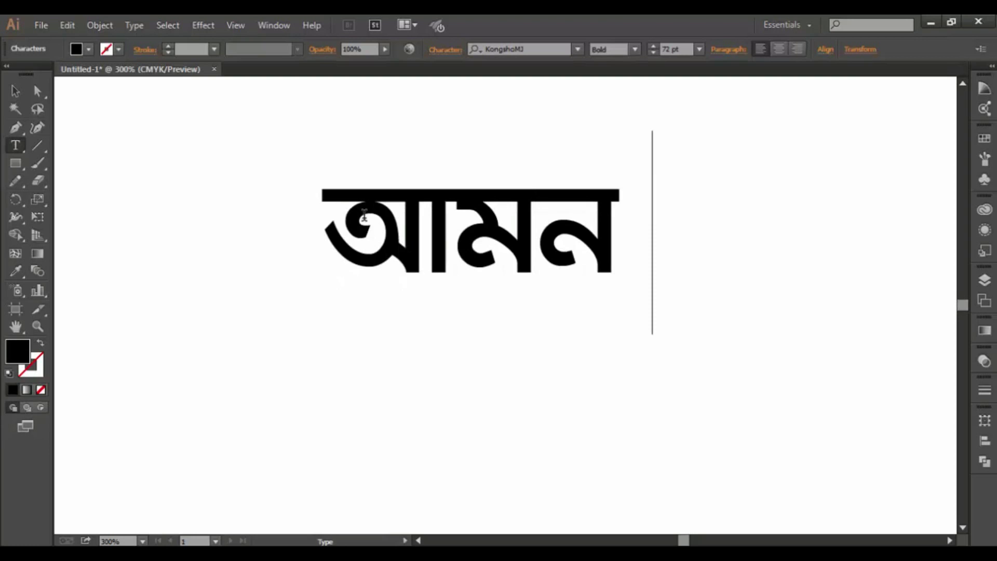
{"action": "key", "text": "BackSpace"}
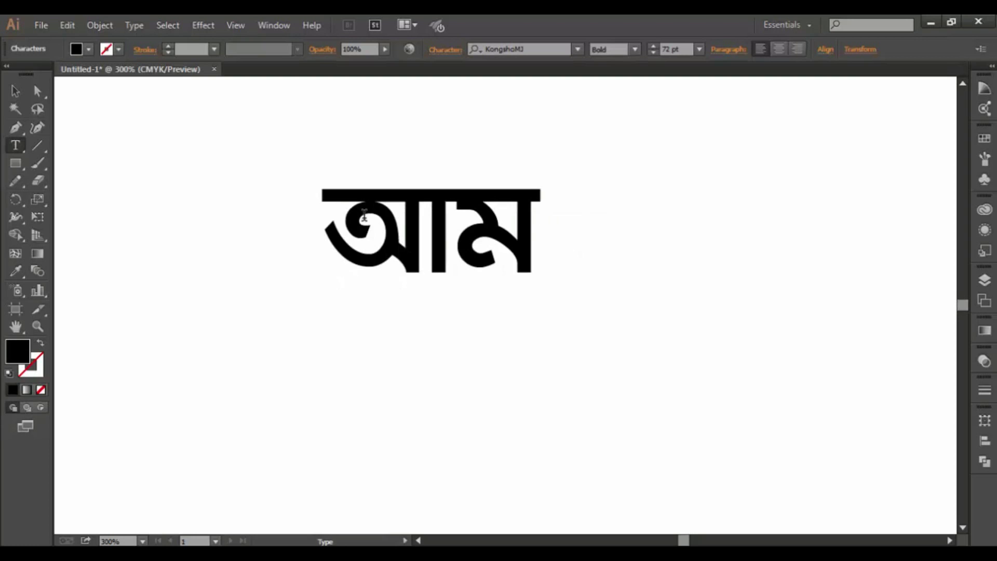
{"action": "type", "text": "া"}
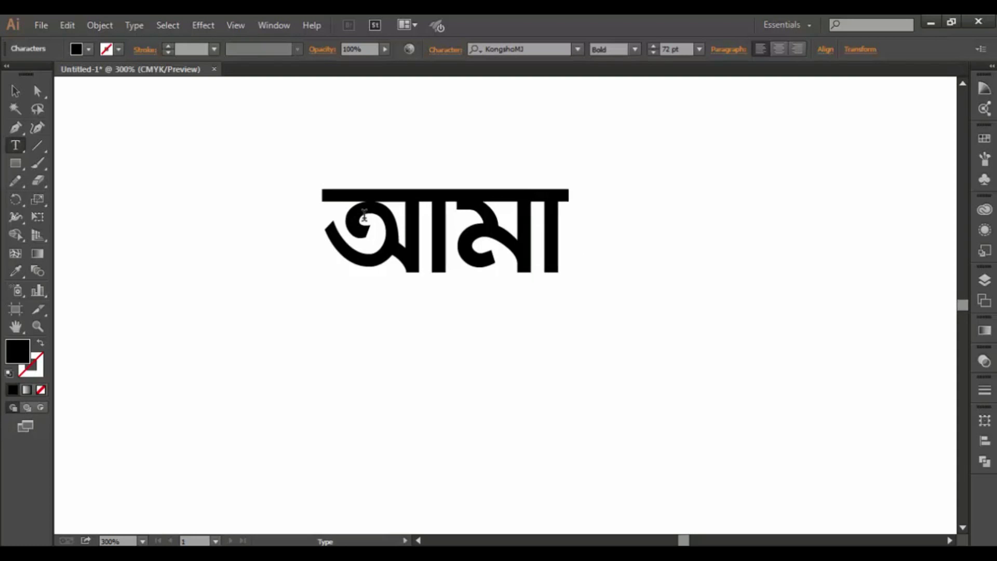
{"action": "type", "text": "র নাম"}
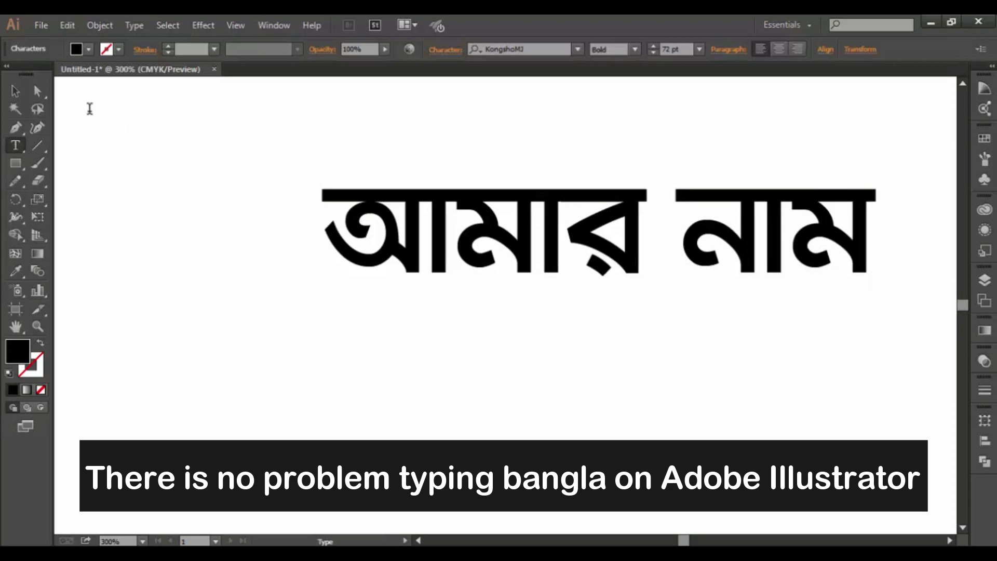
{"action": "left_click", "coordinate": [15, 92]}
{"action": "left_click_drag", "start_coordinate": [556, 224], "coordinate": [449, 259]}
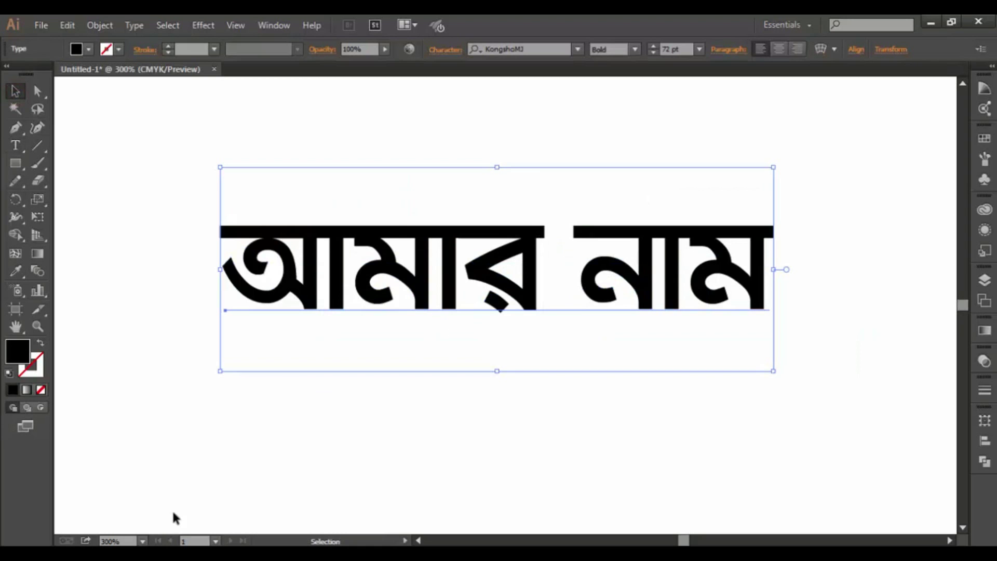
Switch to Photoshop, start a point-text layer on the canvas and choose the KorotoaMJ Bold font.
{"action": "key", "text": "alt+Tab"}
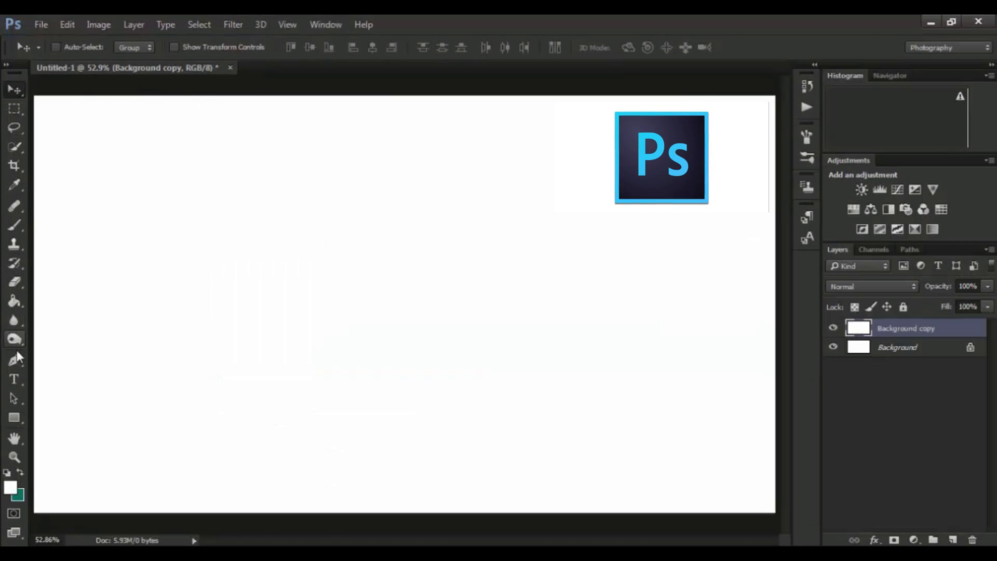
{"action": "left_click", "coordinate": [18, 373]}
{"action": "left_click", "coordinate": [239, 283]}
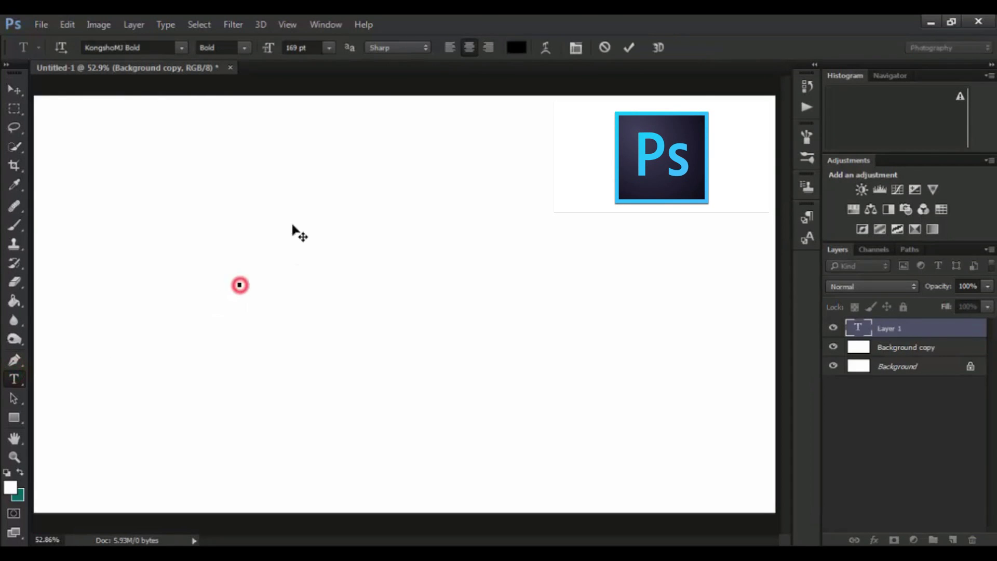
{"action": "left_click", "coordinate": [181, 48]}
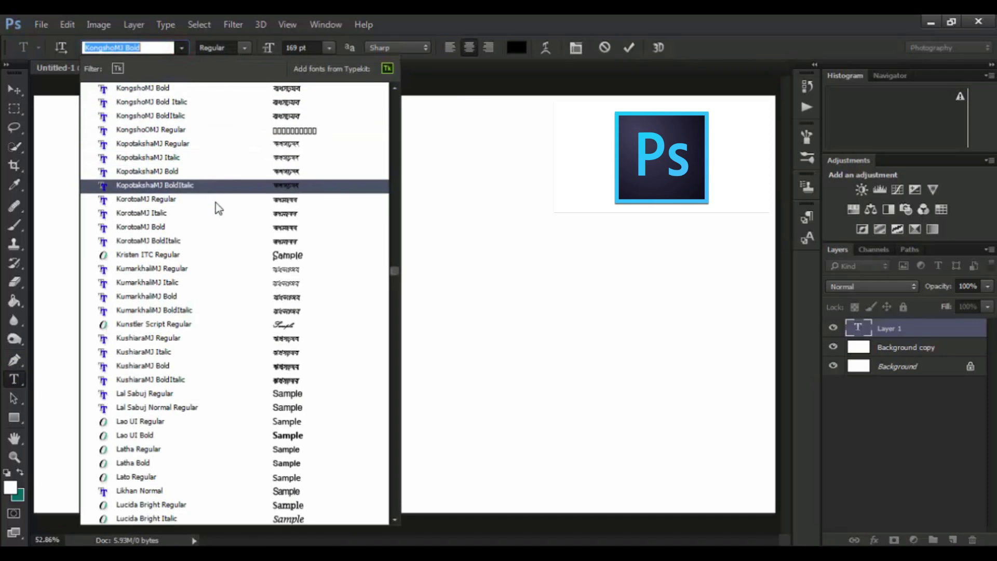
{"action": "left_click", "coordinate": [217, 228]}
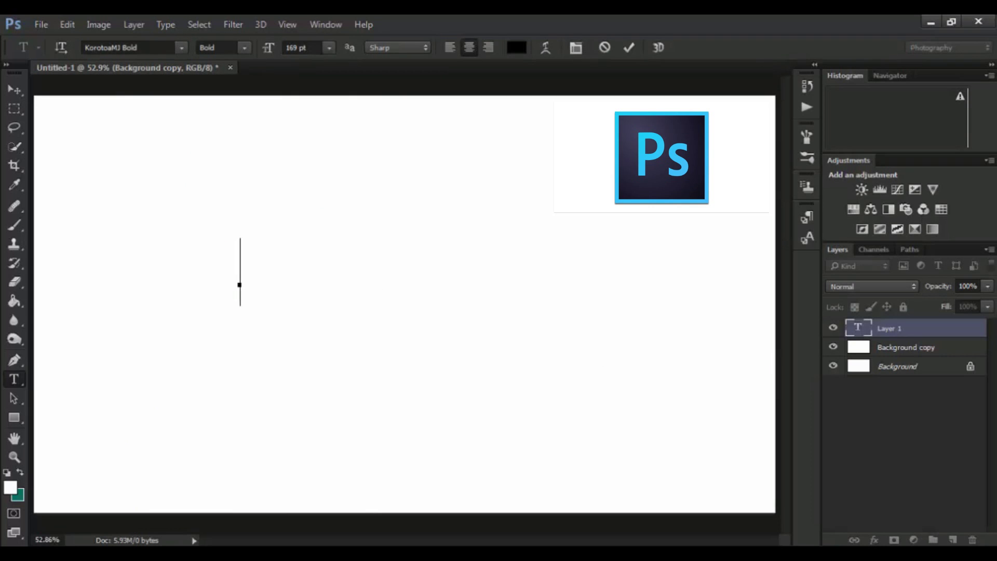
Check the Bijoy Bayanno keyboard mode, try to enter "আমার নাম" in the text layer and commit the text.
{"action": "left_click", "coordinate": [906, 553]}
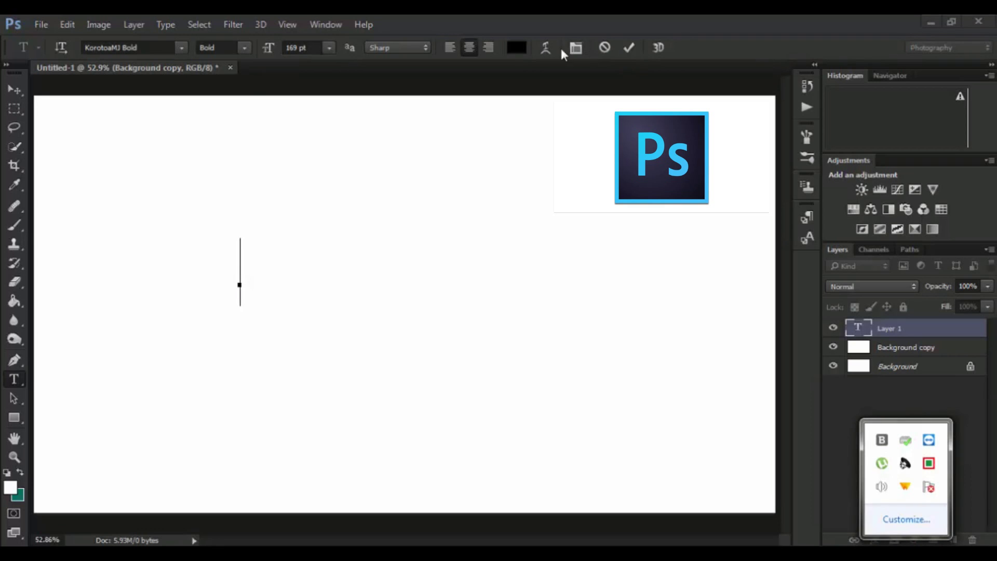
{"action": "left_click", "coordinate": [403, 160]}
{"action": "left_click", "coordinate": [263, 251]}
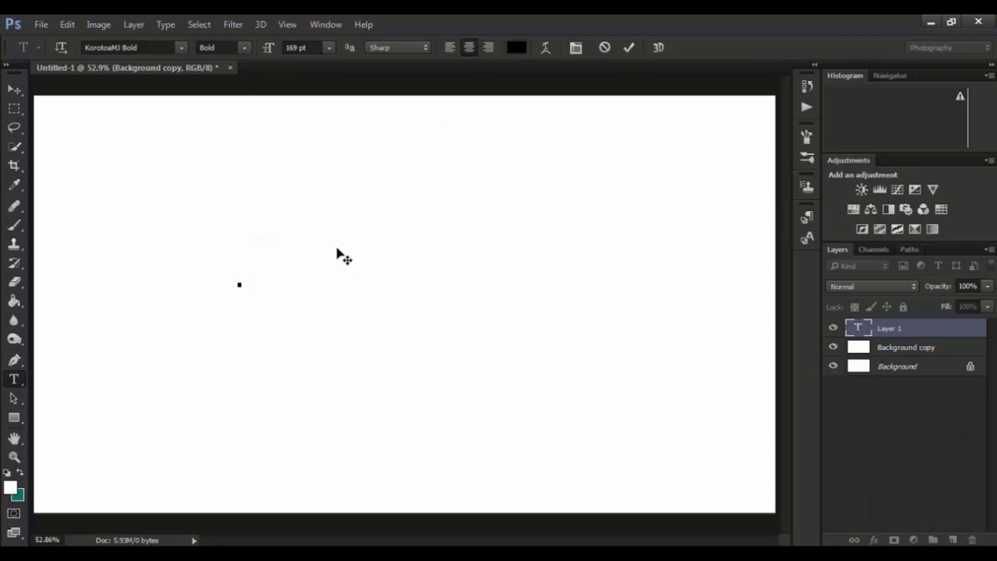
{"action": "type", "text": "অঠএঠ"}
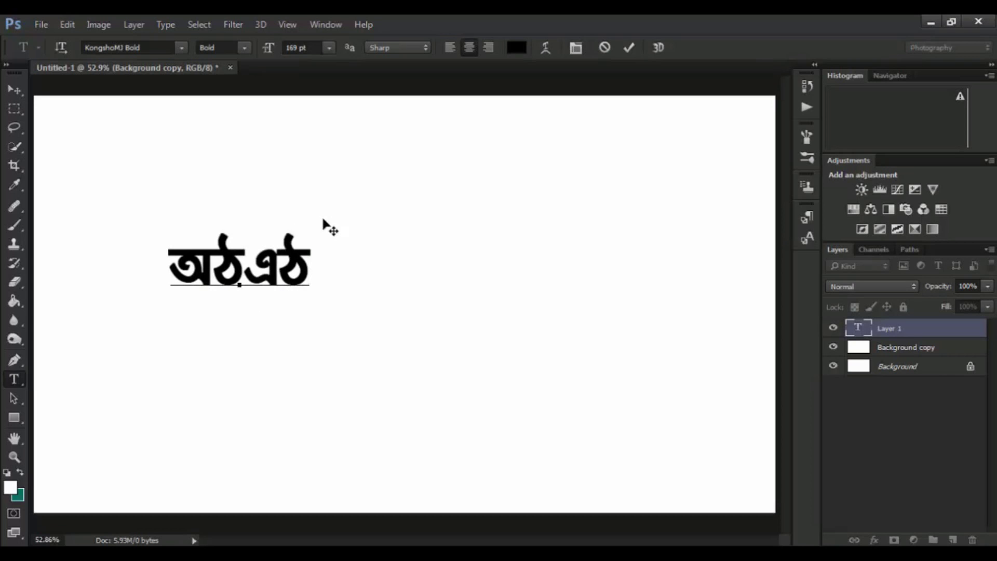
{"action": "type", "text": "ও"}
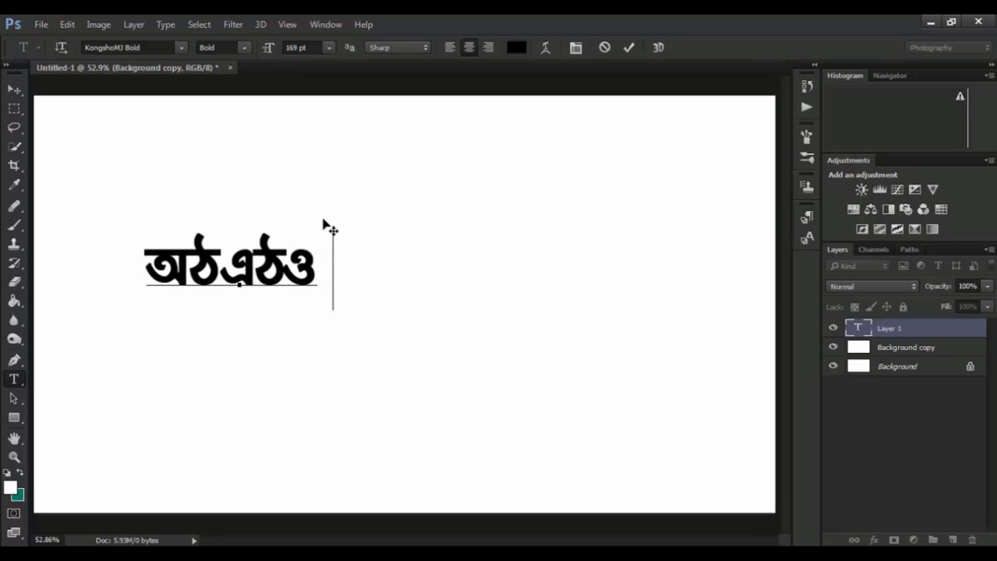
{"action": "type", "text": " ইঠএ"}
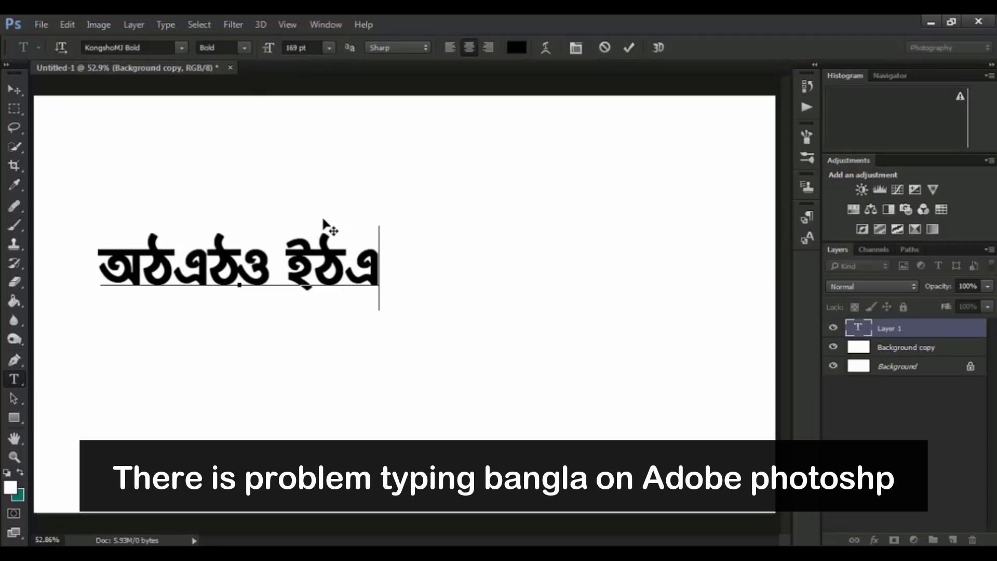
{"action": "left_click", "coordinate": [21, 91]}
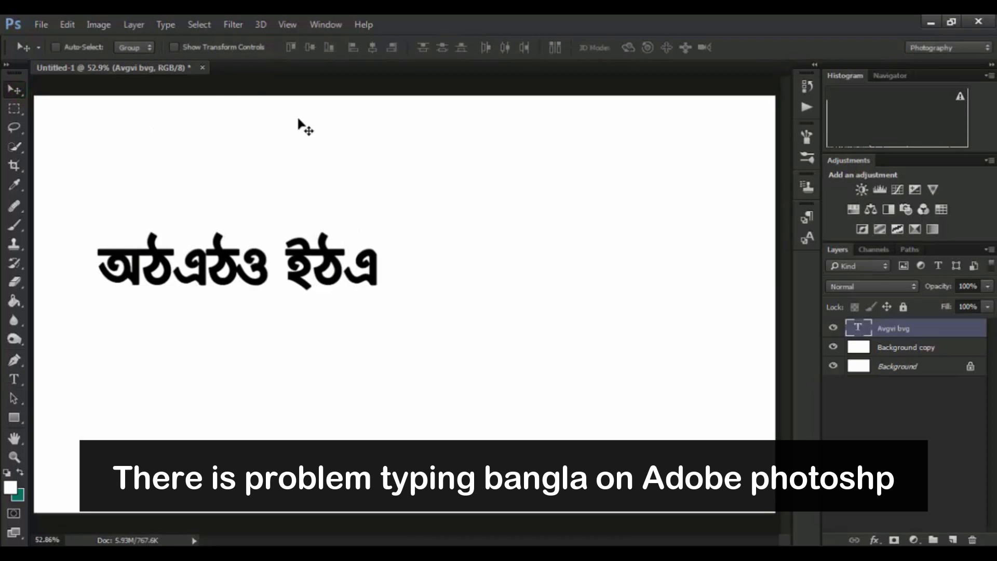
Set the text engine option in the Type preferences to Middle Eastern and South Asian and apply the change.
{"action": "left_click", "coordinate": [68, 24]}
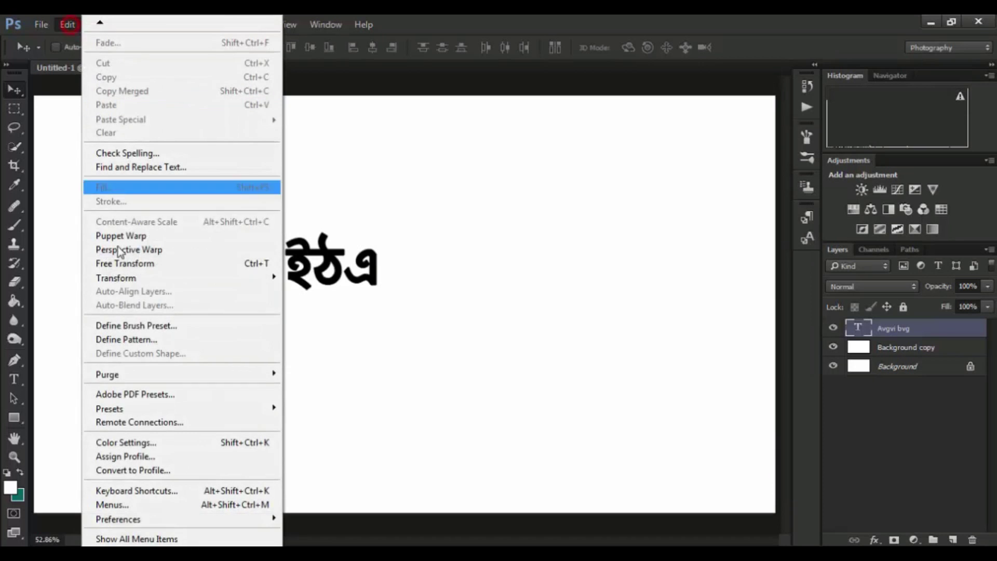
{"action": "mouse_move", "coordinate": [156, 519]}
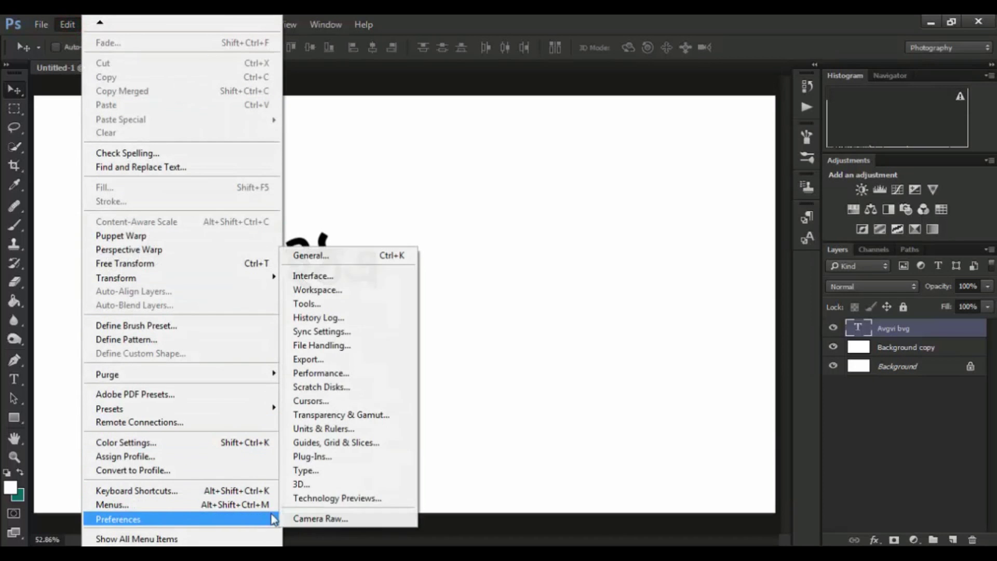
{"action": "left_click", "coordinate": [314, 476]}
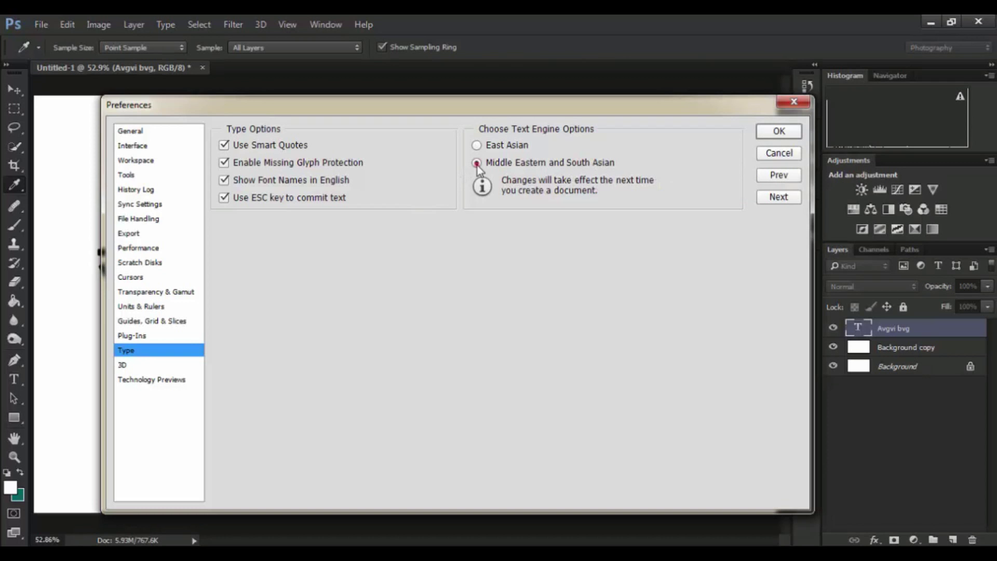
{"action": "left_click", "coordinate": [478, 145]}
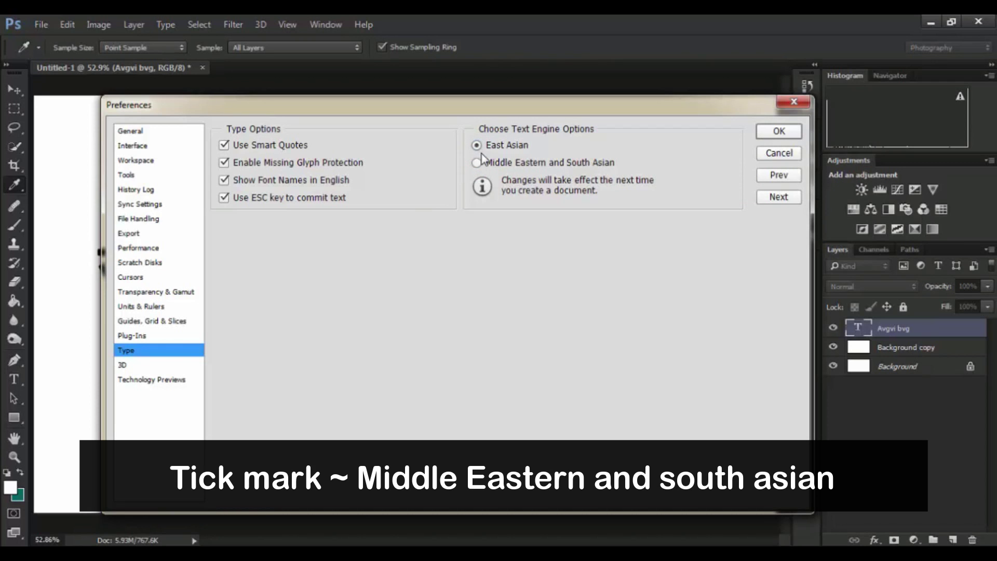
{"action": "left_click", "coordinate": [477, 164]}
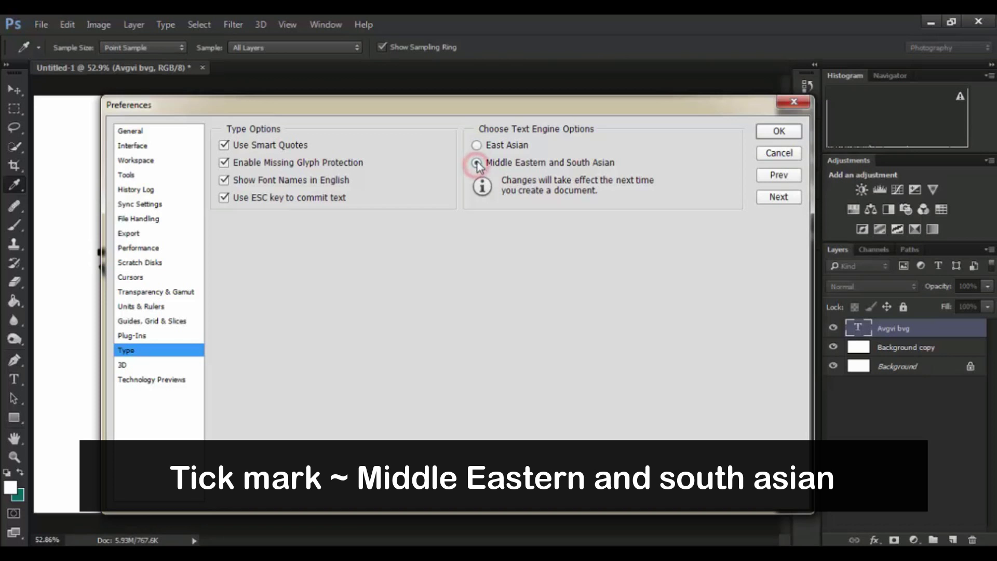
{"action": "left_click", "coordinate": [779, 131]}
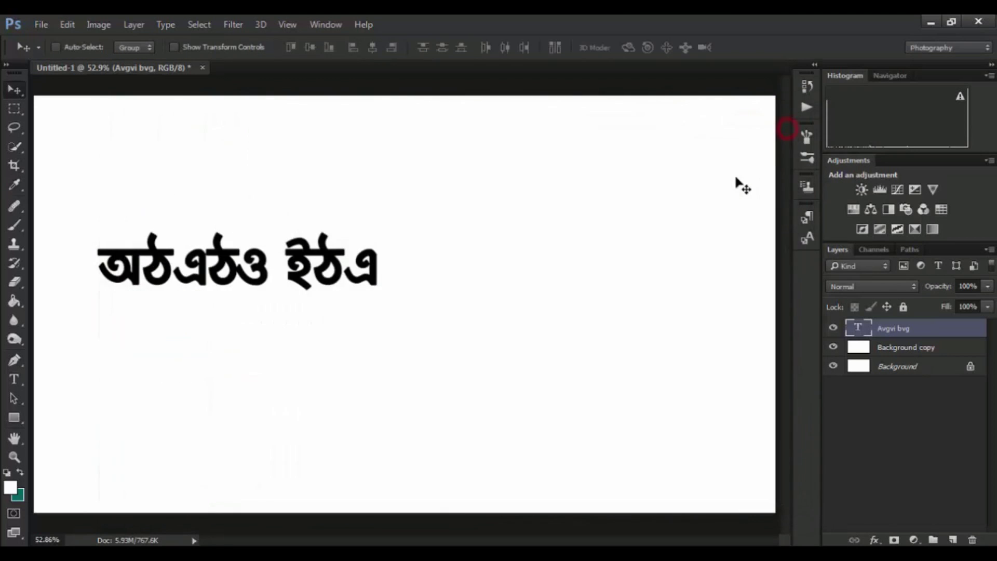
Move the Bangla text to the middle of the canvas and turn off its All Caps character option.
{"action": "left_click_drag", "start_coordinate": [377, 289], "coordinate": [536, 295]}
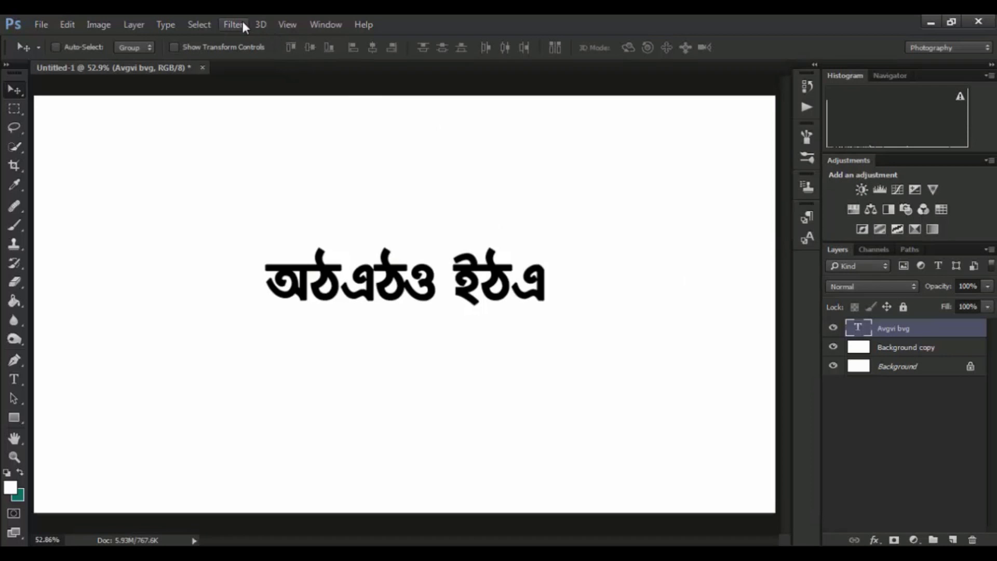
{"action": "left_click", "coordinate": [311, 22]}
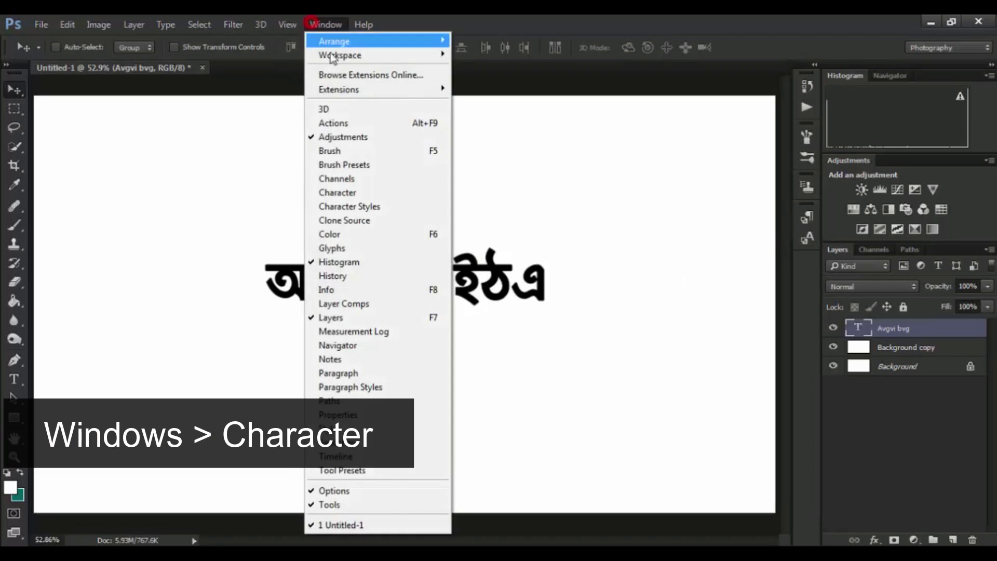
{"action": "left_click", "coordinate": [373, 190]}
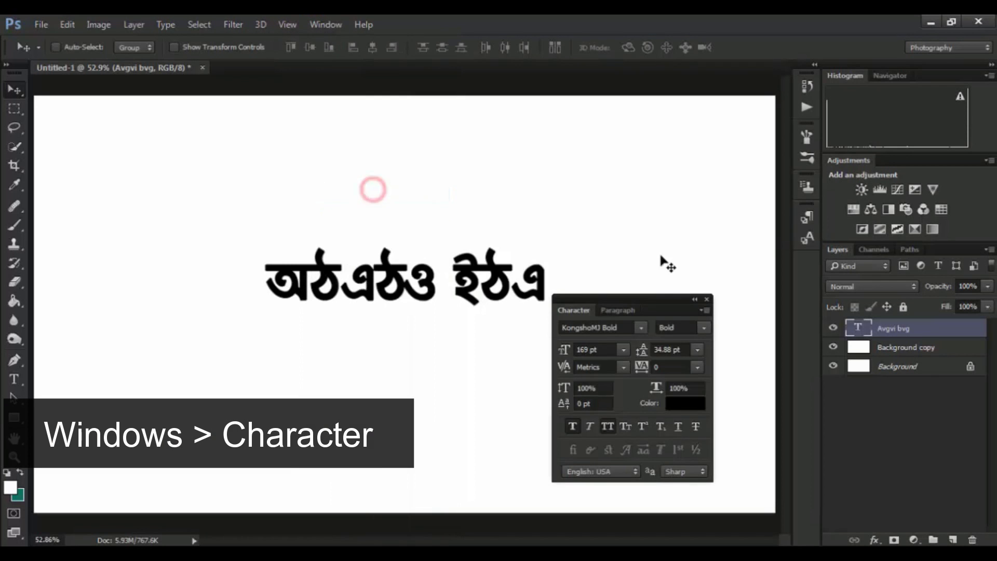
{"action": "left_click_drag", "start_coordinate": [665, 299], "coordinate": [708, 150]}
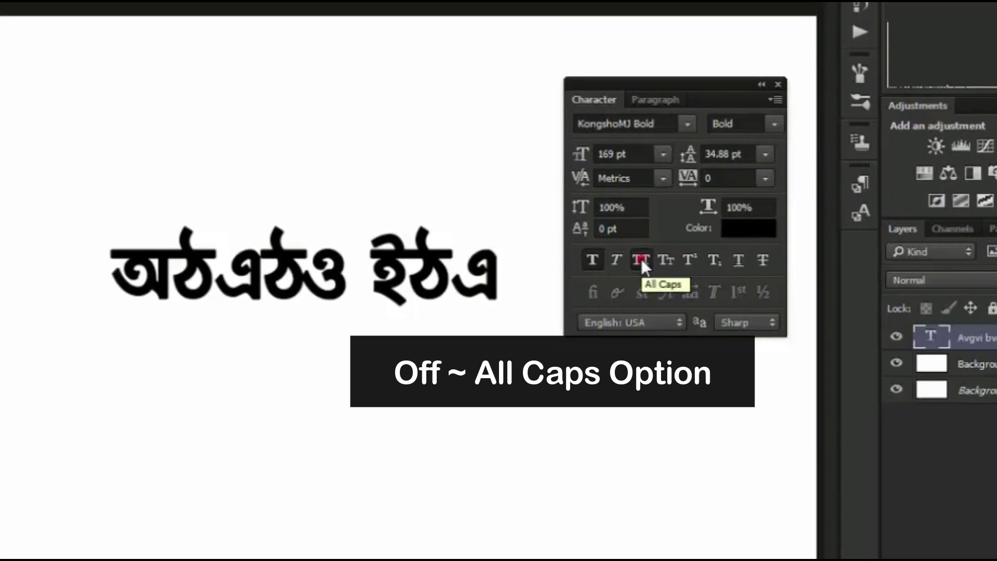
{"action": "left_click", "coordinate": [674, 252]}
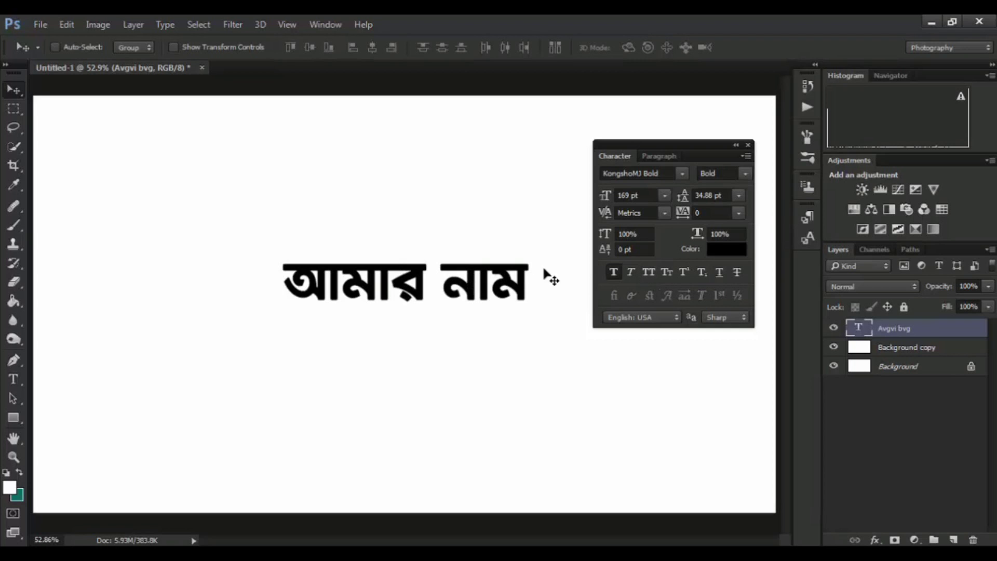
{"action": "left_click_drag", "start_coordinate": [715, 148], "coordinate": [805, 254]}
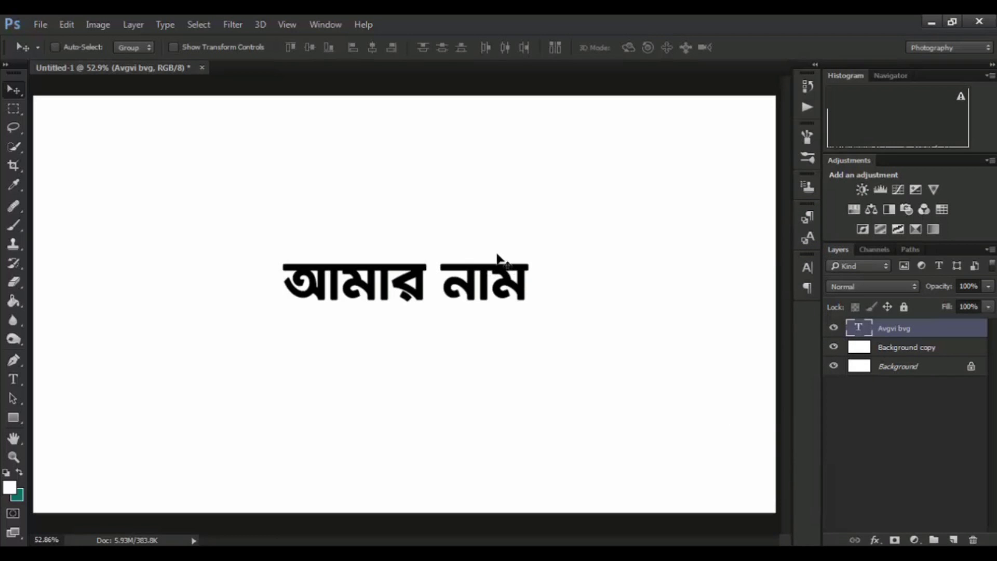
Start a new point-text layer on the canvas below the existing Bangla text.
{"action": "left_click", "coordinate": [22, 374]}
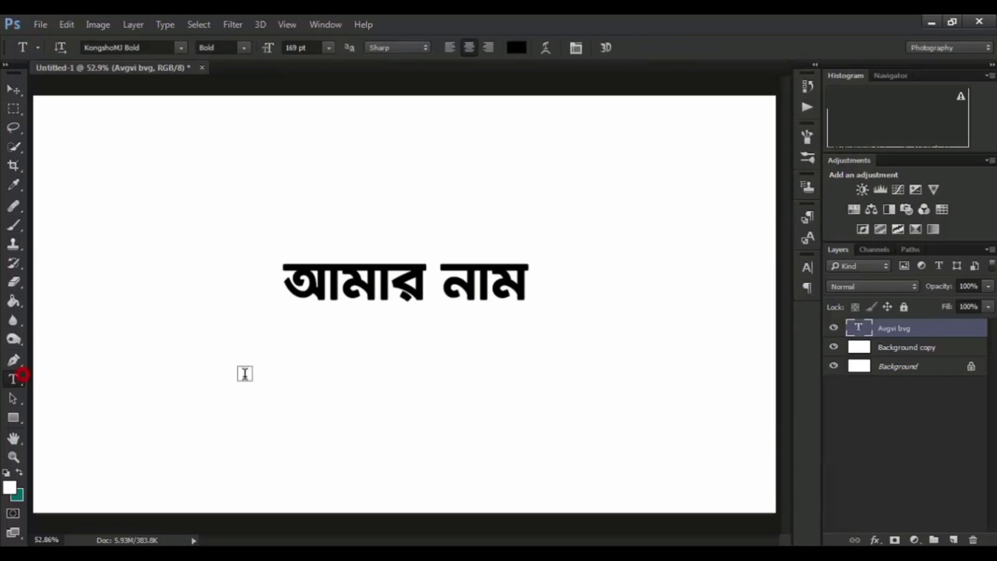
{"action": "left_click", "coordinate": [278, 364]}
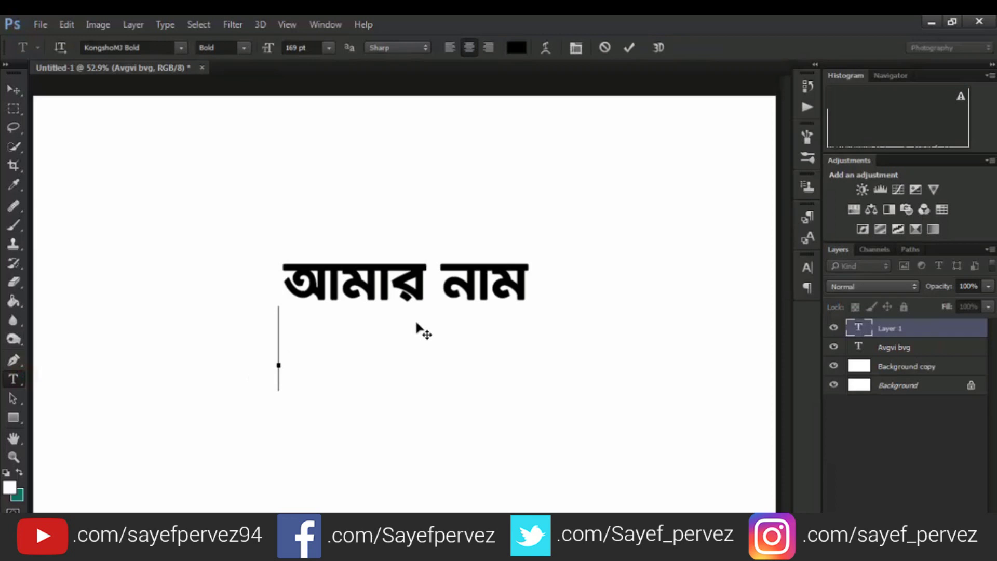